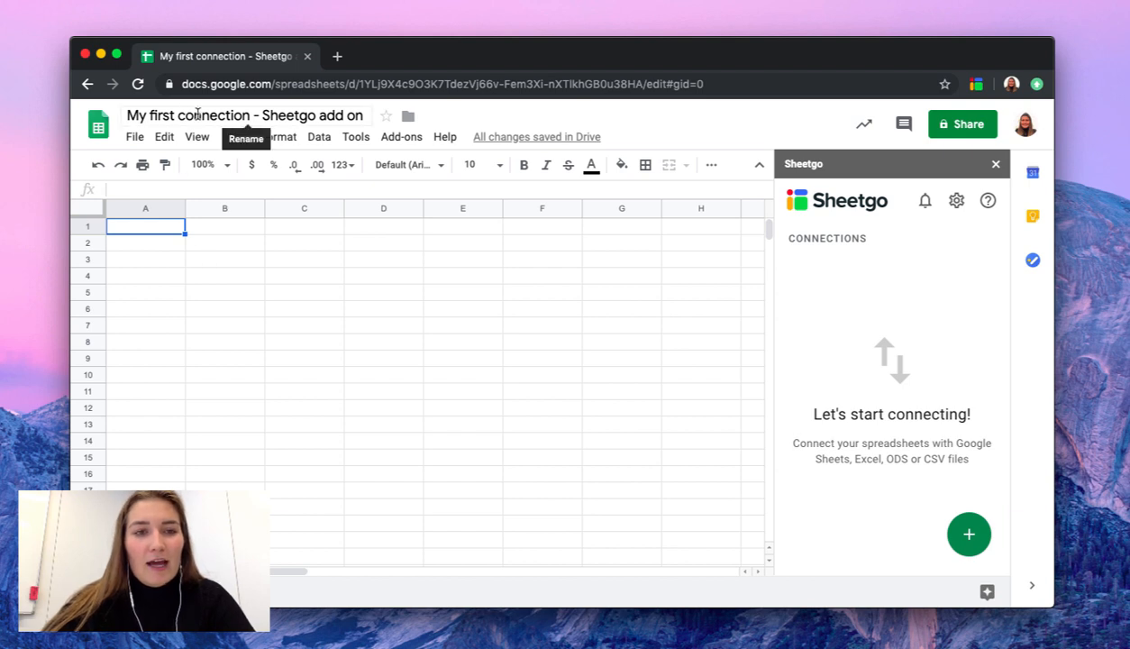
click(363, 121)
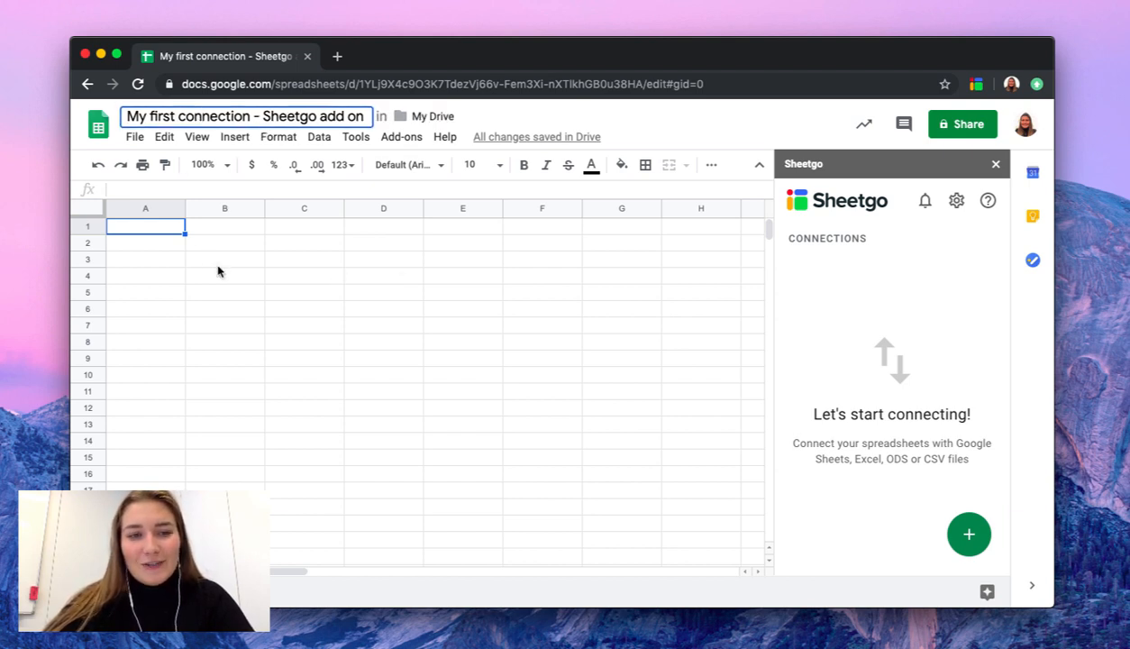
click(176, 233)
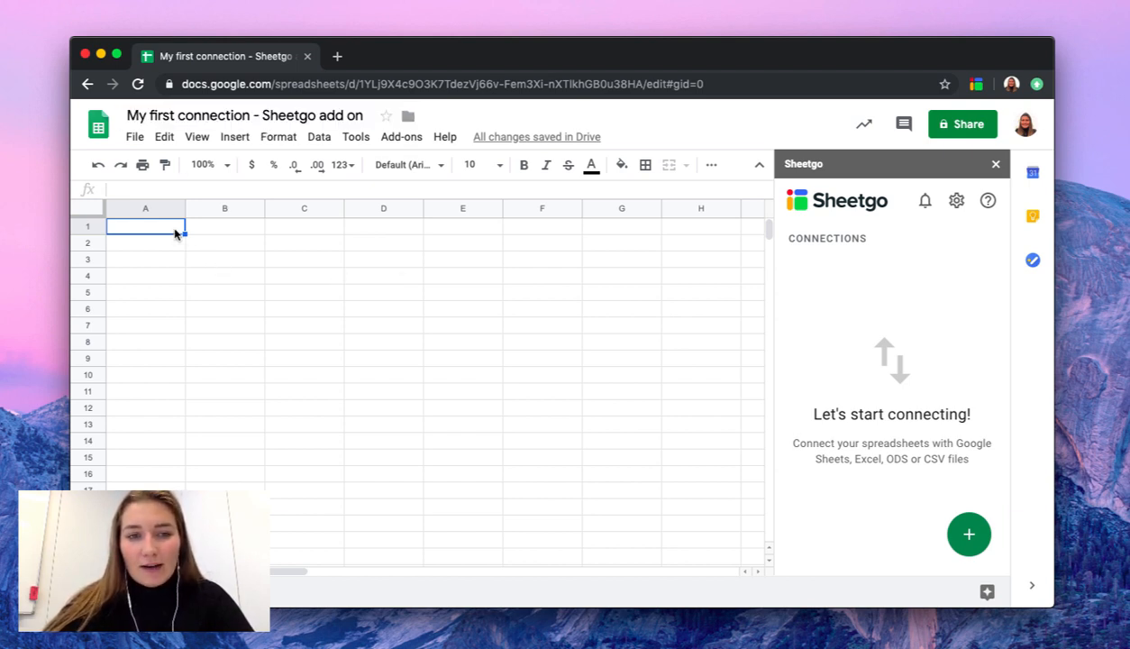
- Search the G Suite Marketplace for the Sheetgo add-on and return to the spreadsheet
click(410, 145)
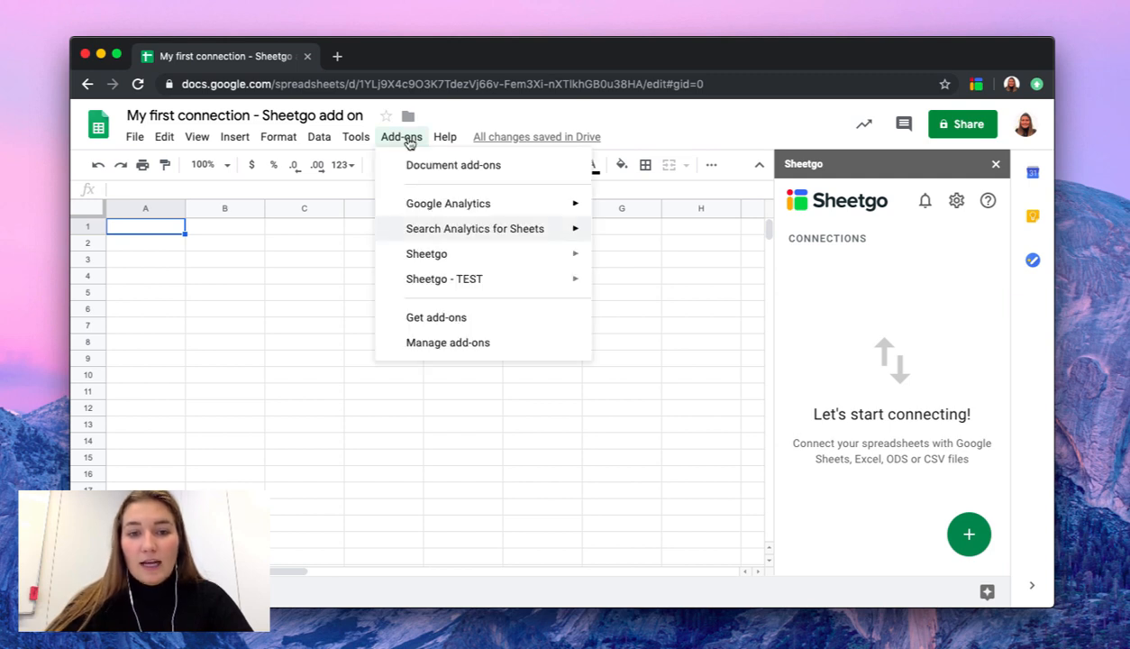
mouse_move(468, 253)
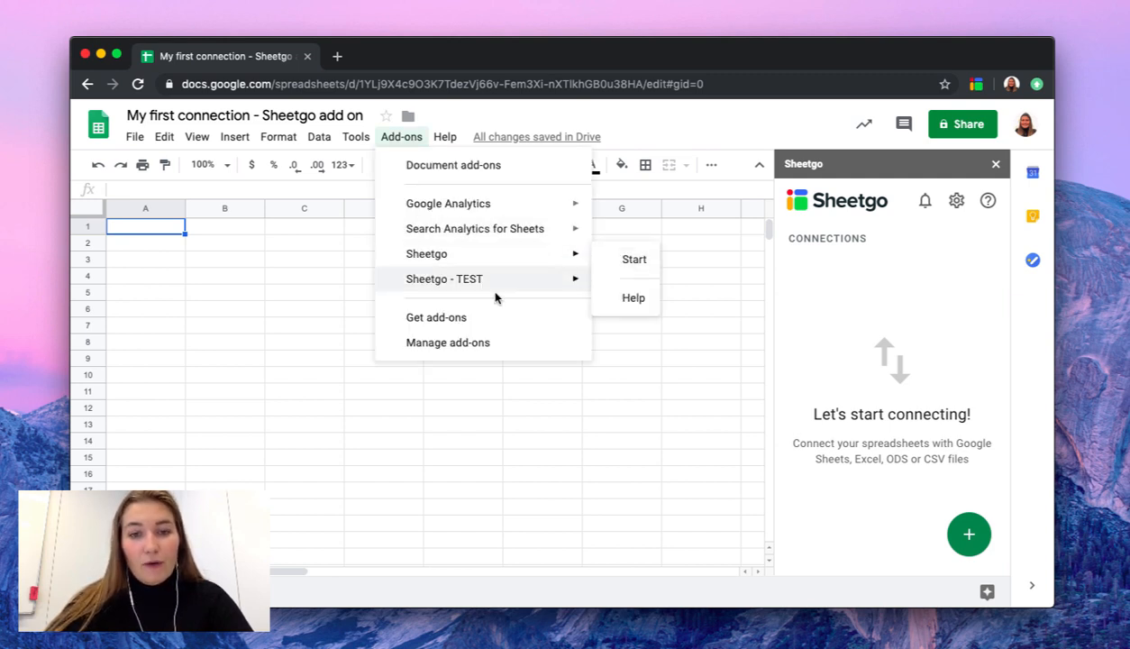
click(493, 323)
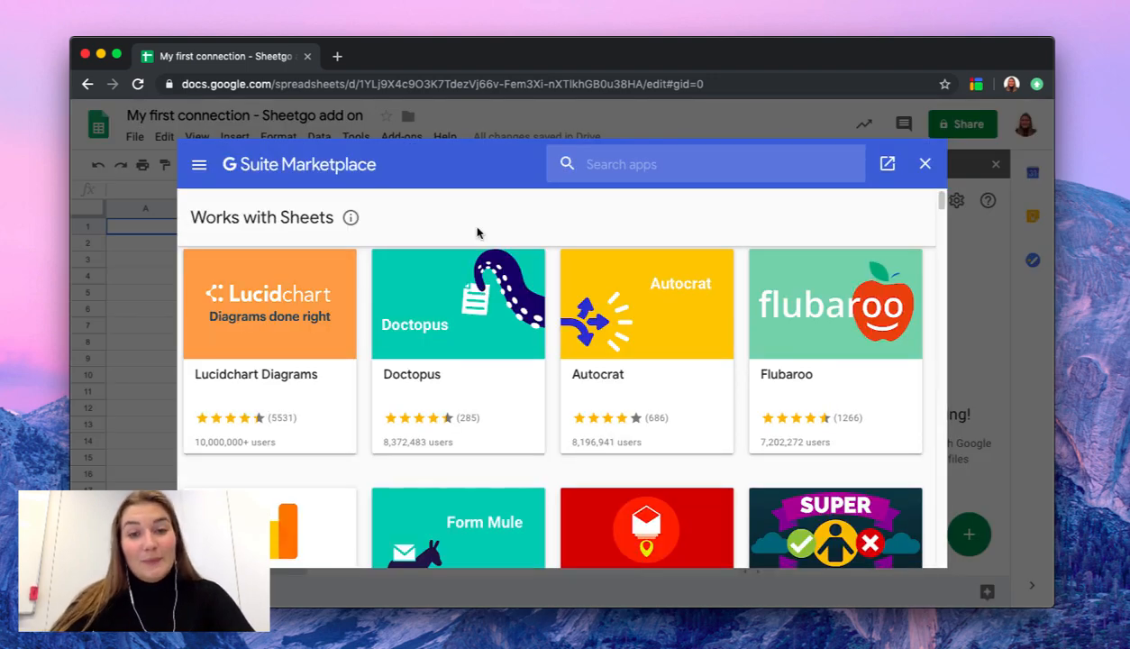
click(576, 163)
text(sheetgo)
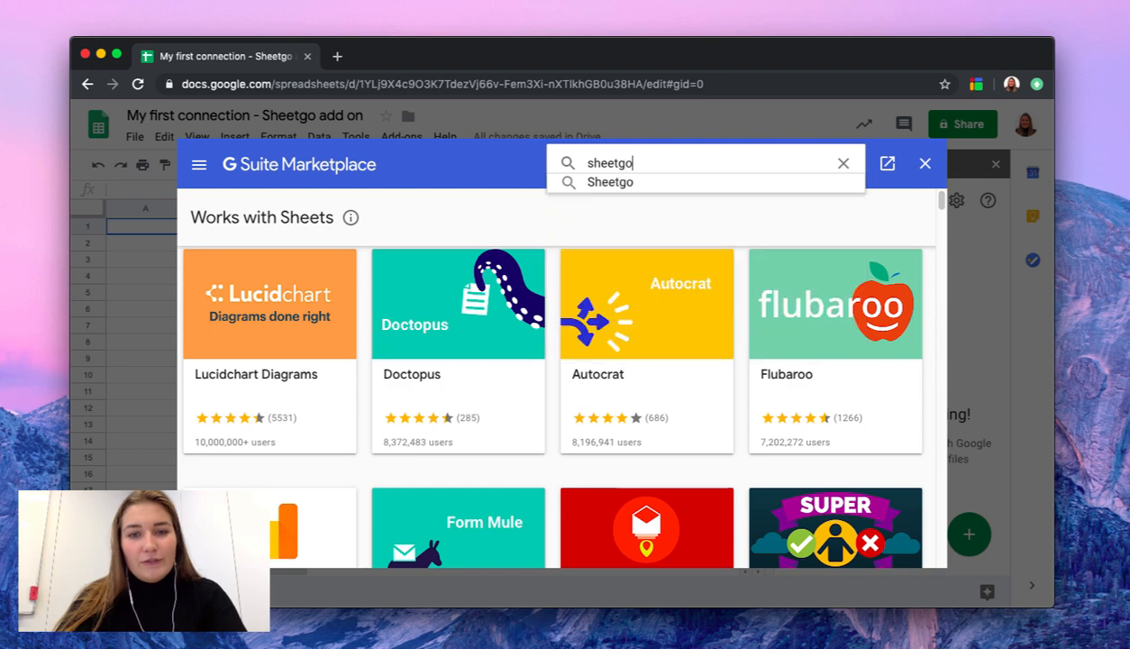
click(662, 185)
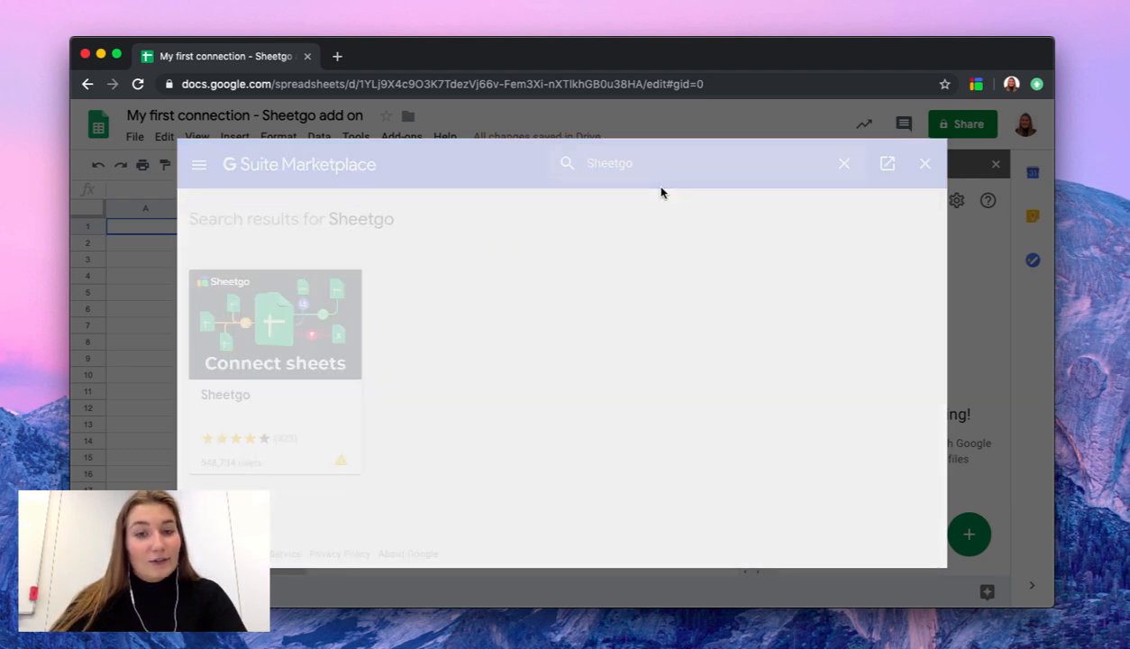
click(926, 165)
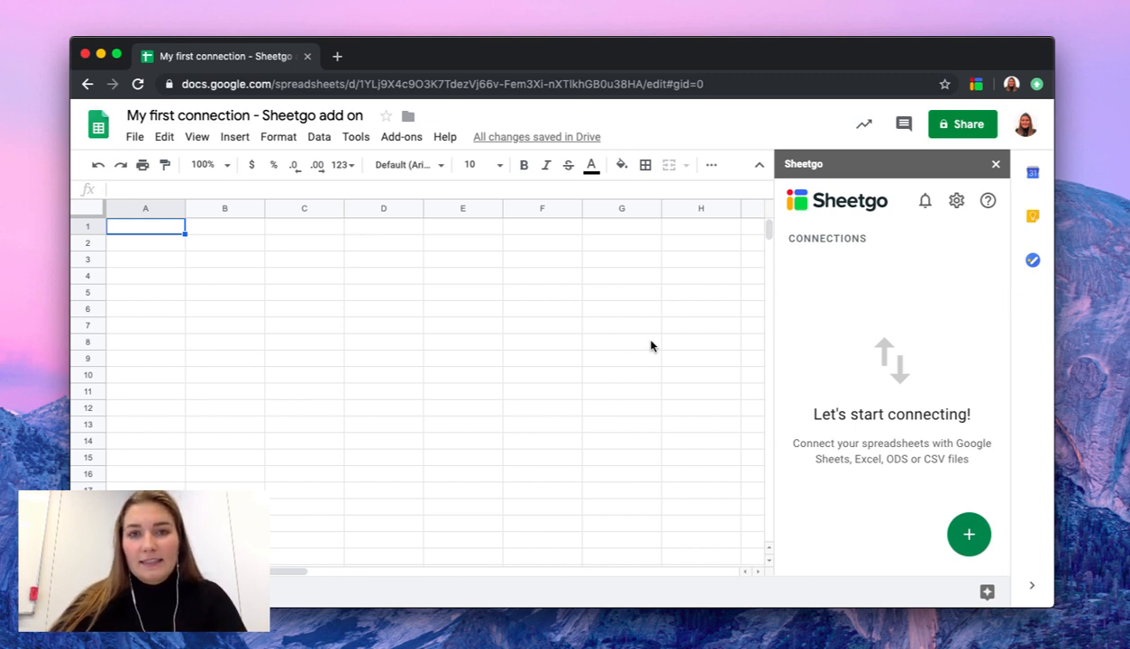
- Start a new Sheetgo connection that imports data and browse My Drive for its source file
mouse_move(970, 533)
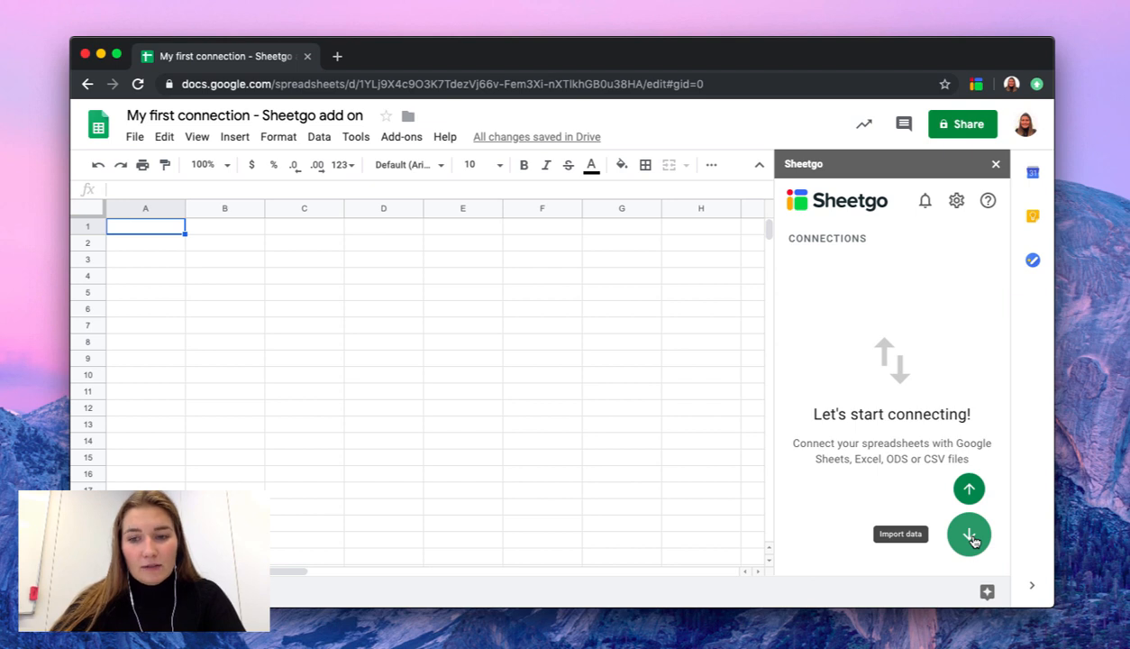
click(971, 535)
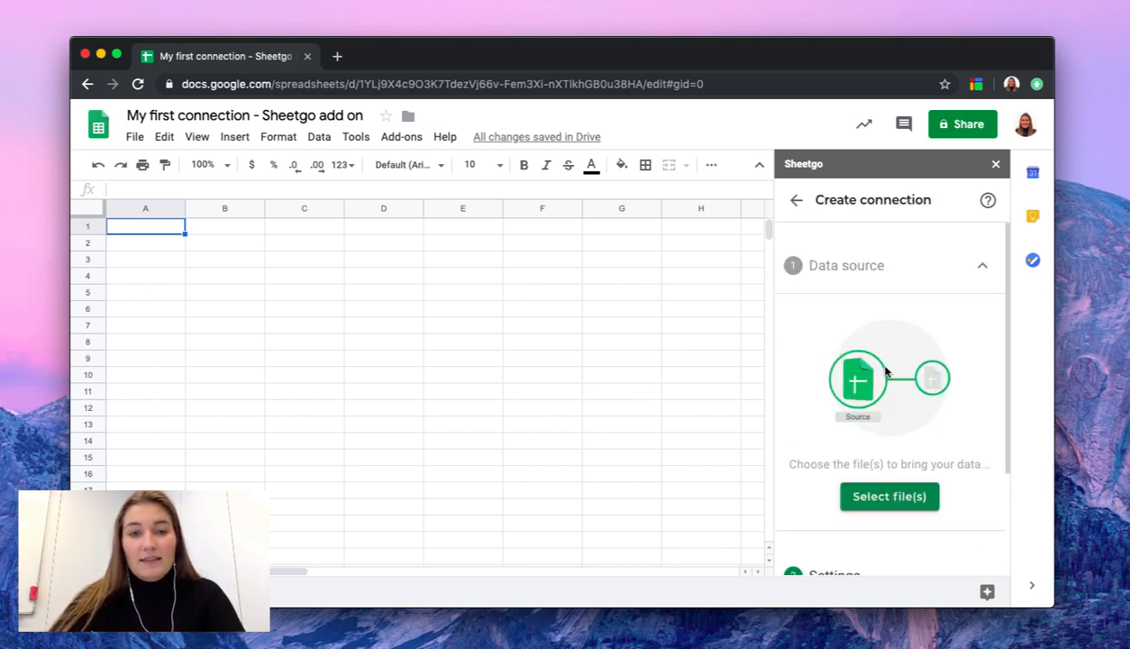
click(899, 492)
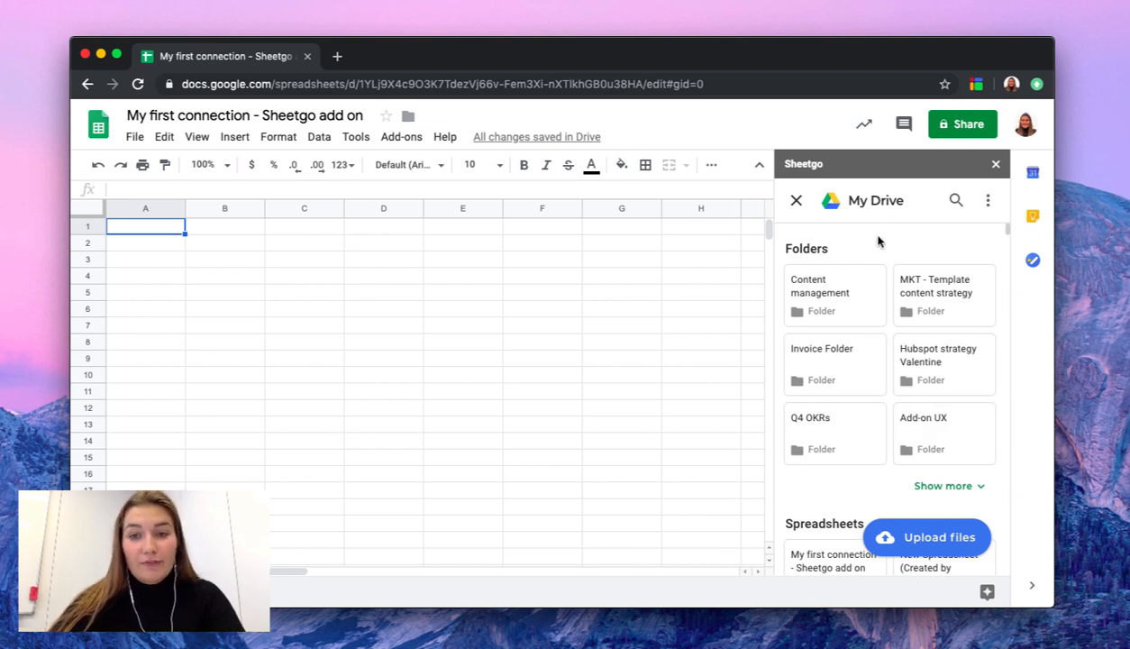
scroll(908, 266, down, 3)
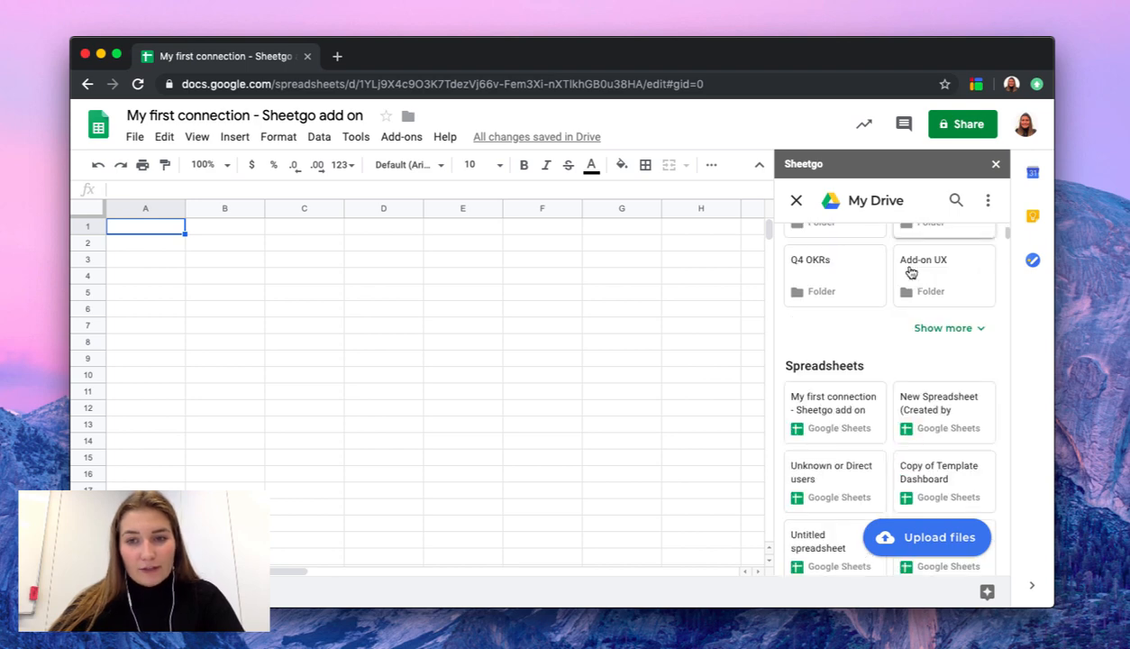
scroll(874, 265, up, 3)
scroll(852, 288, down, 5)
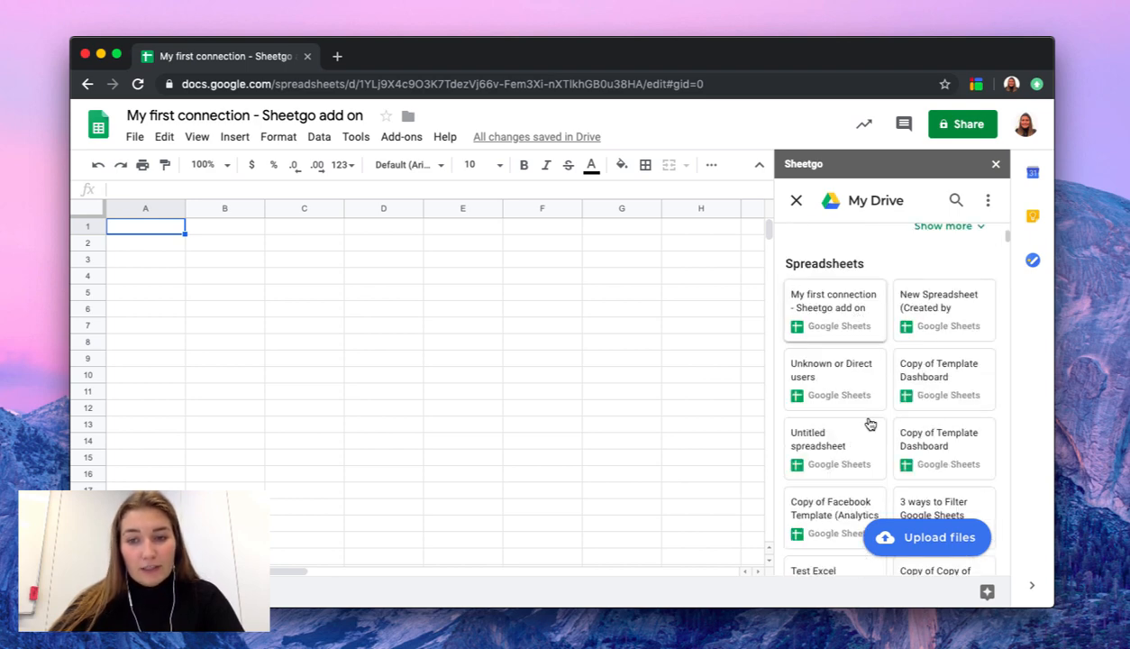
scroll(894, 268, down, 3)
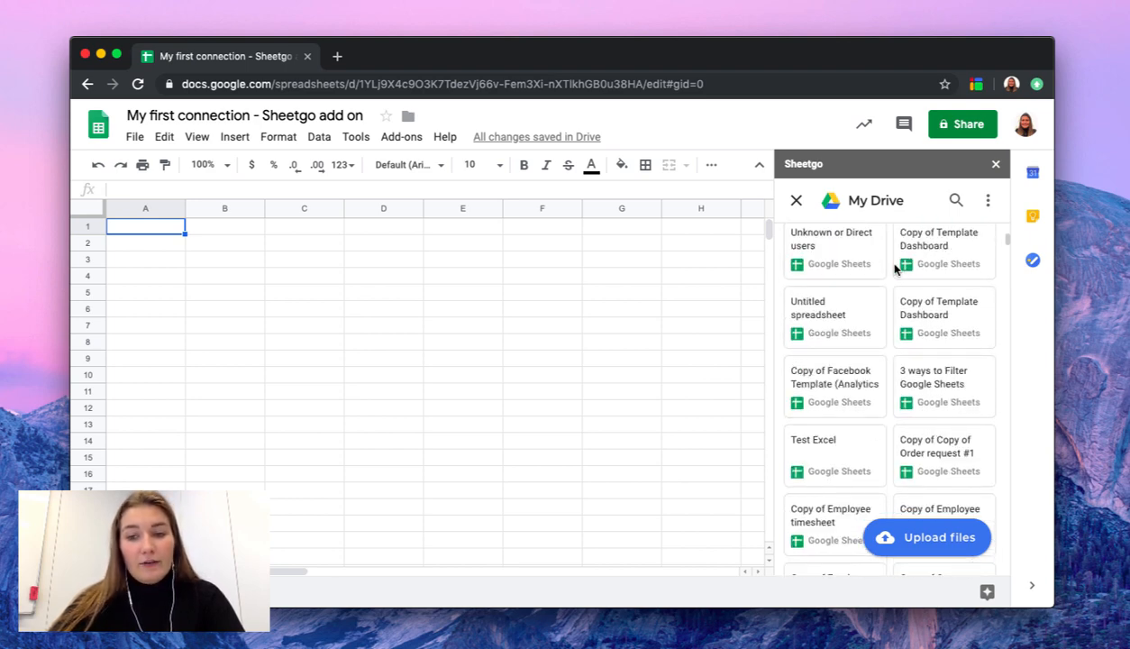
scroll(894, 268, up, 10)
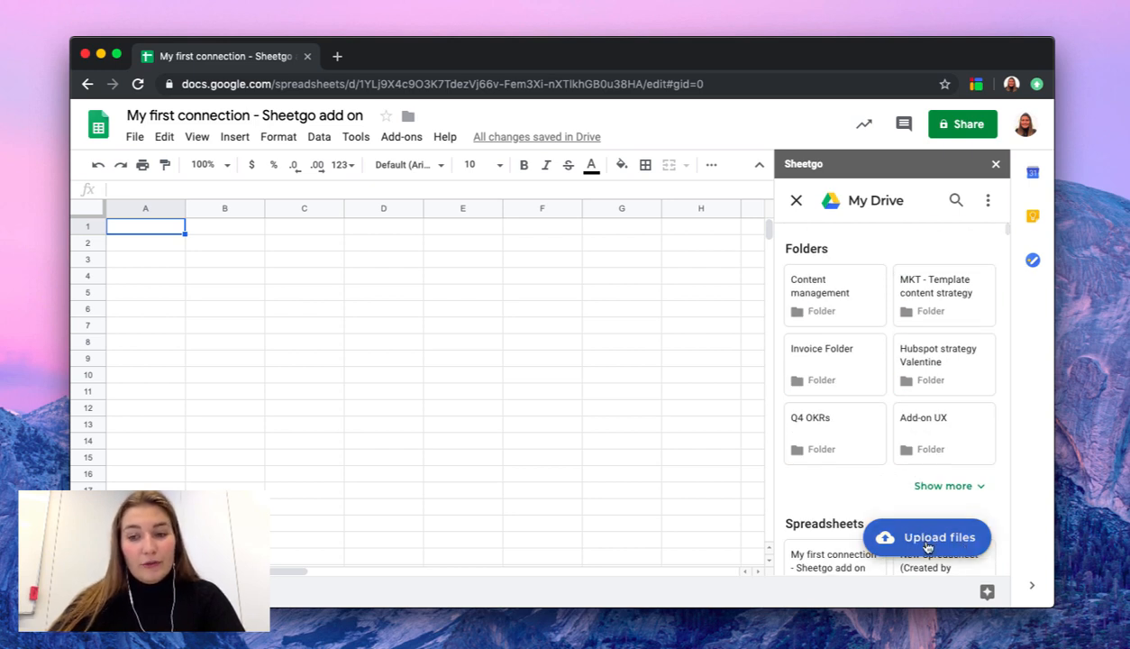
- Search My Drive for "historic stock data" and select the Historic Stock Data spreadsheet as the data source
click(954, 202)
text(histor)
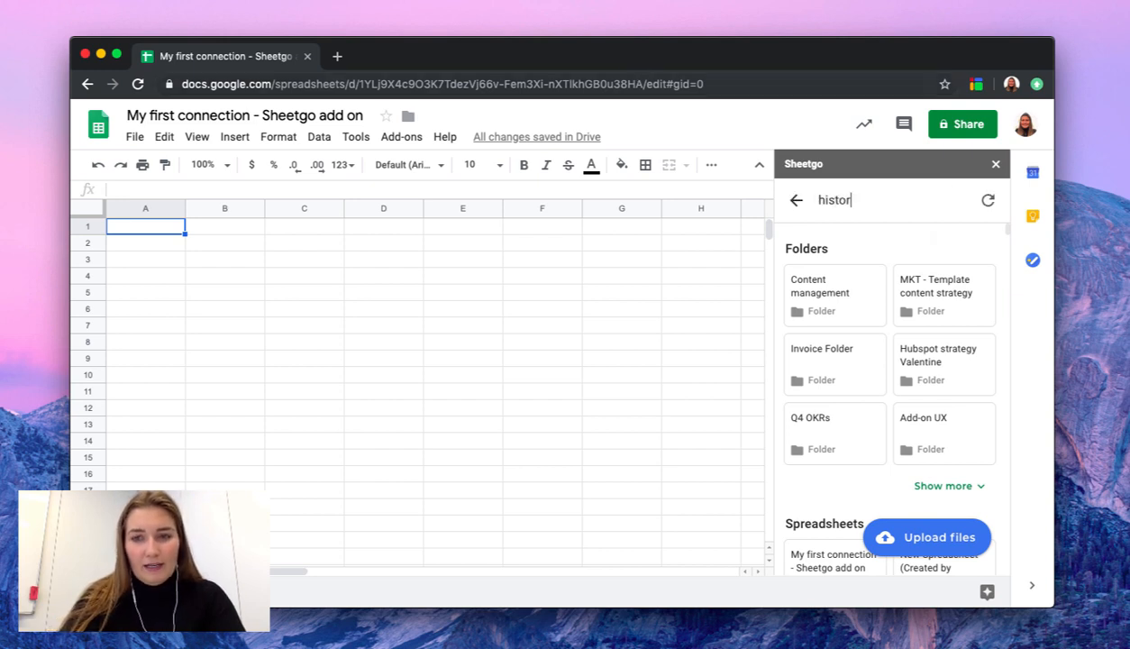
text(ic stock data)
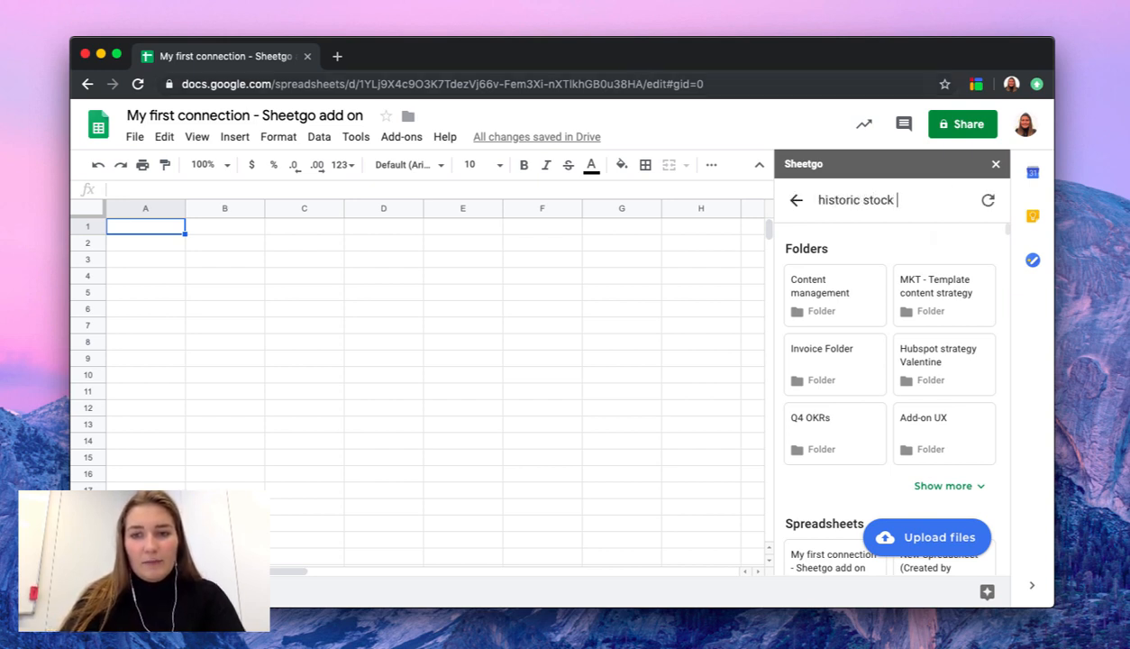
key(Return)
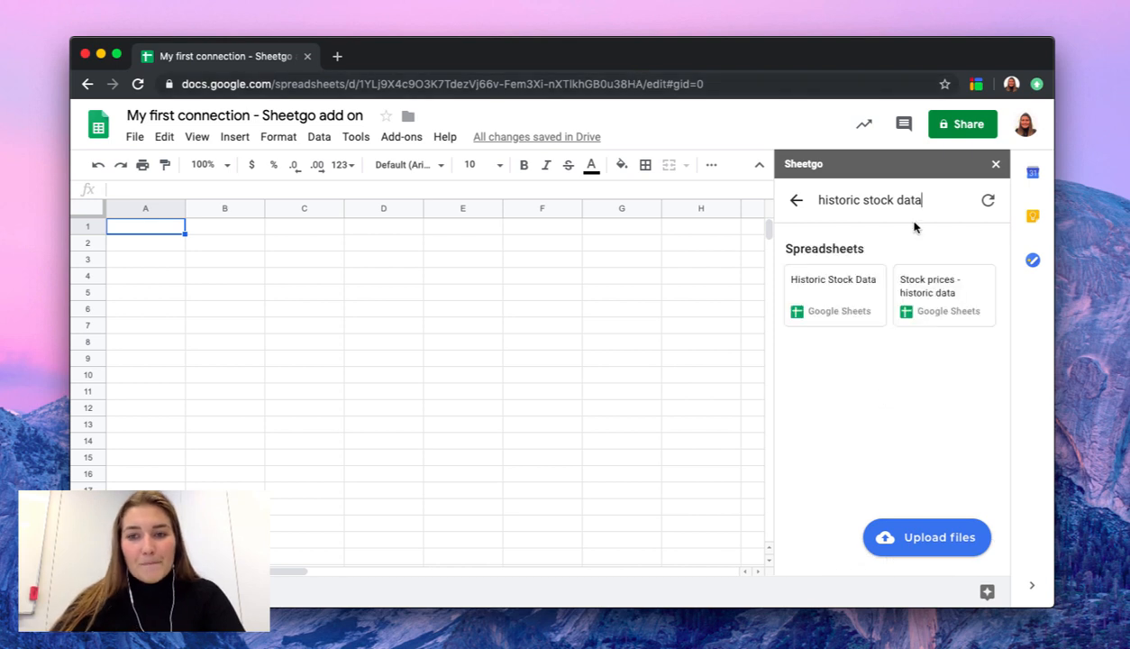
click(861, 298)
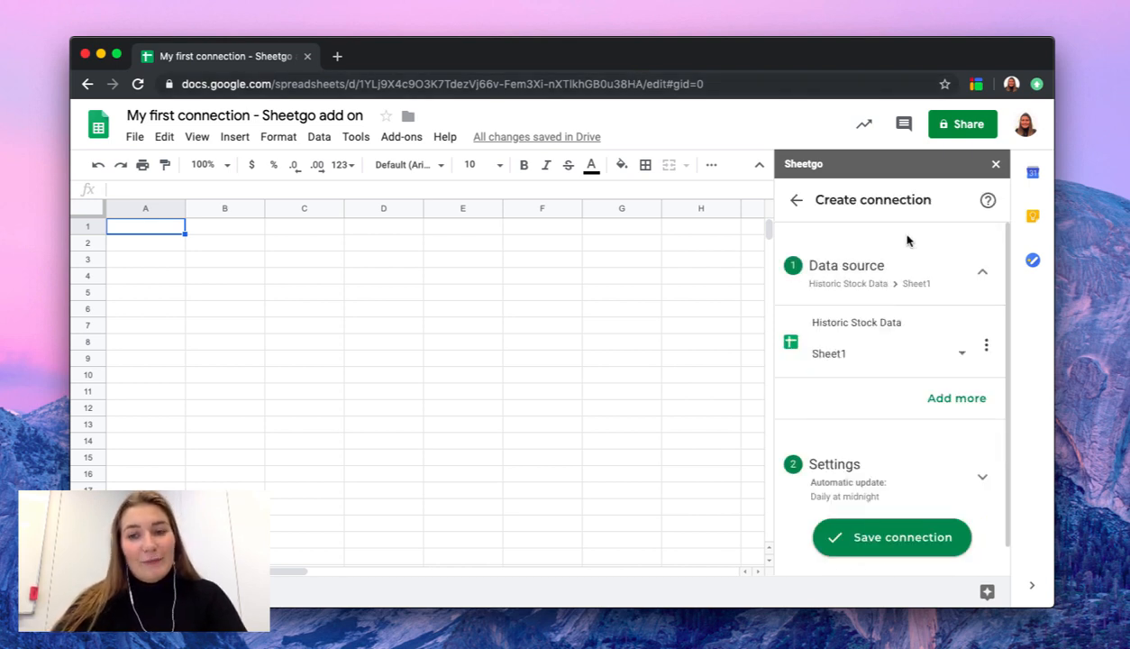
- Name the connection "My first connection" in its settings
scroll(898, 380, down, 2)
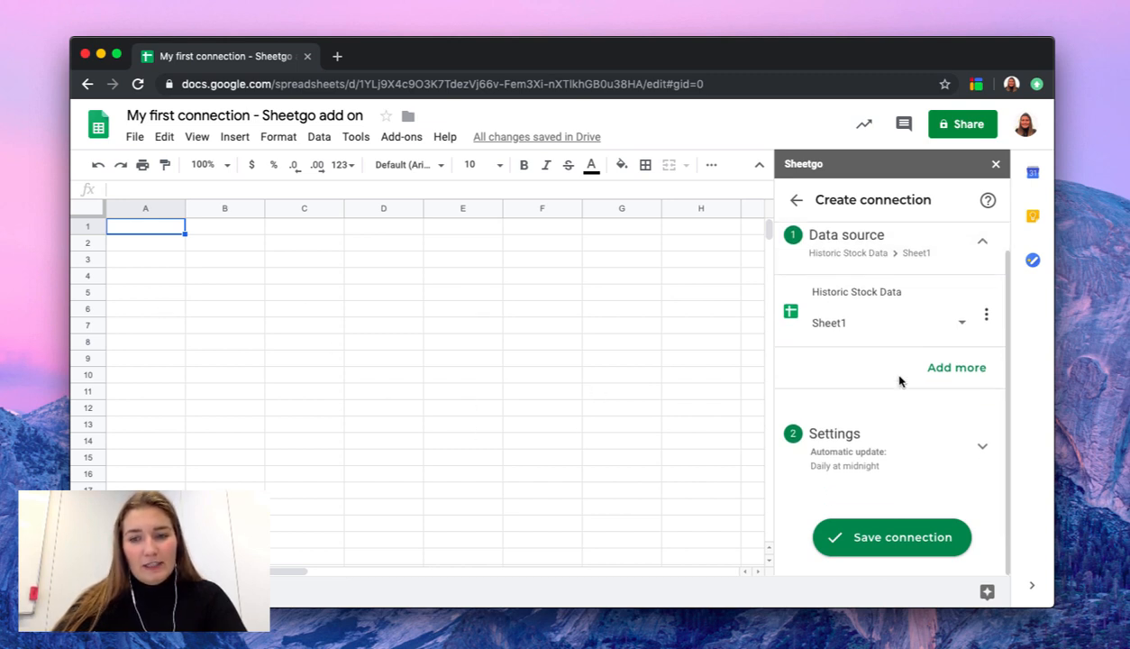
click(896, 448)
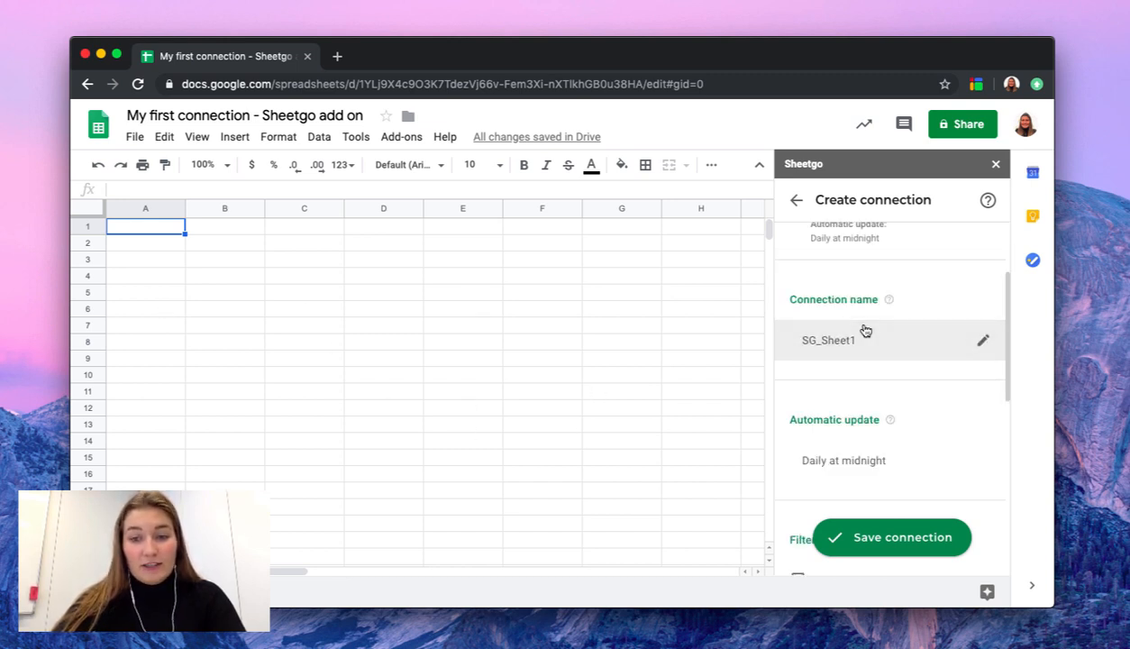
click(864, 326)
text(My firs)
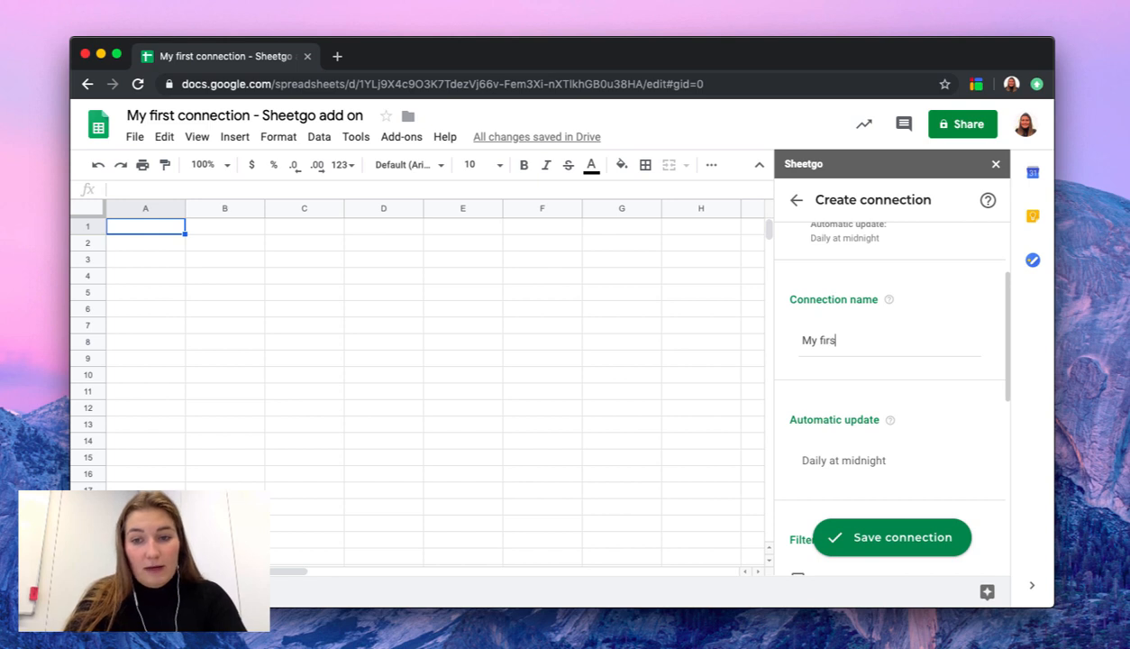
text(t connection)
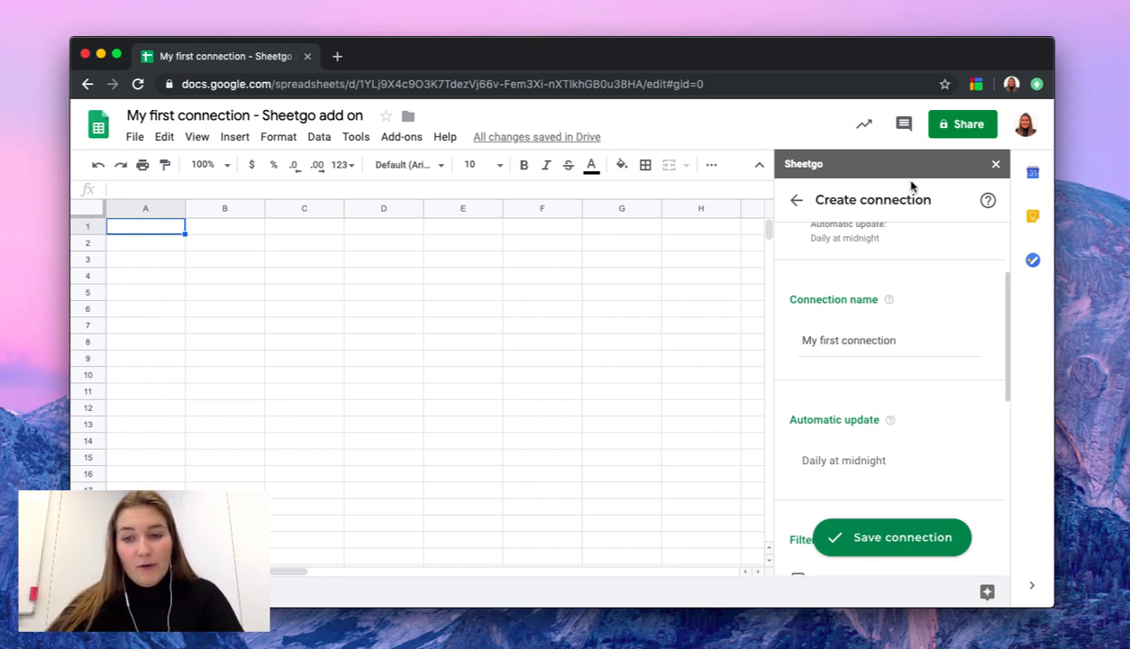
- Examine the connection's automatic update settings, including the available frequency types and hours
scroll(924, 395, down, 2)
scroll(924, 395, down, 1)
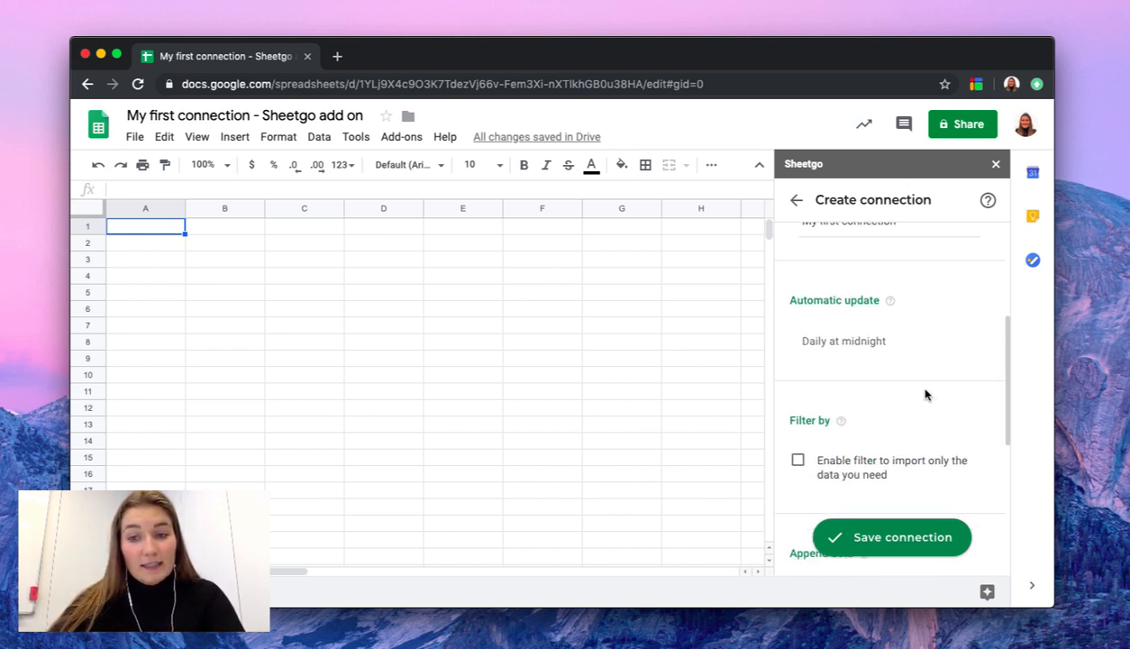
click(879, 352)
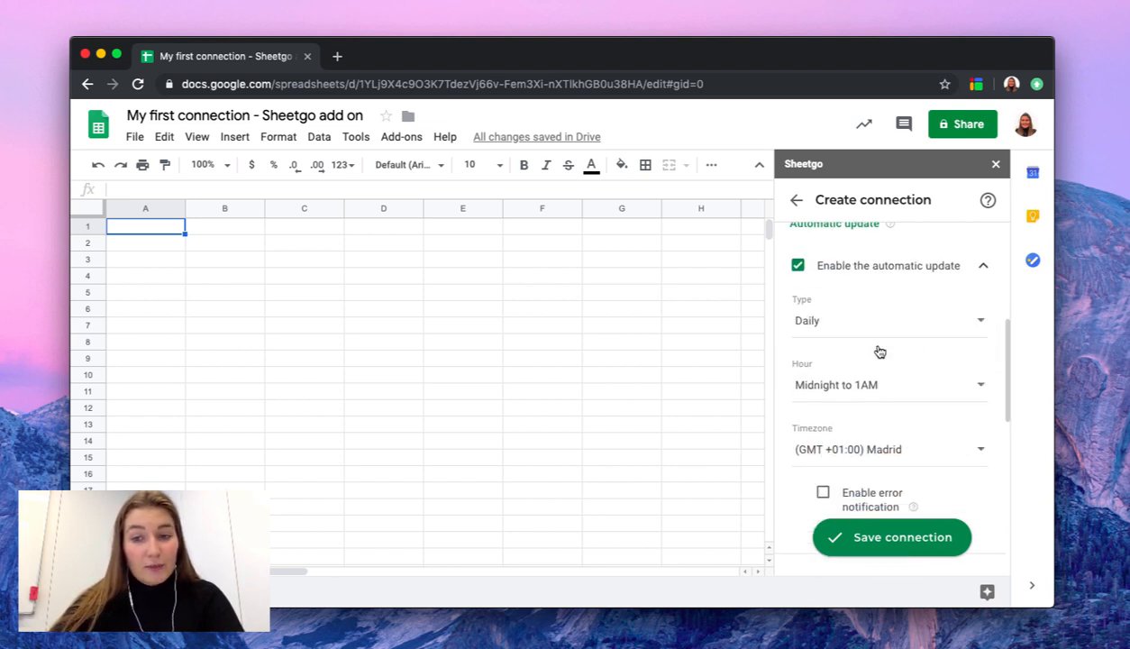
click(937, 323)
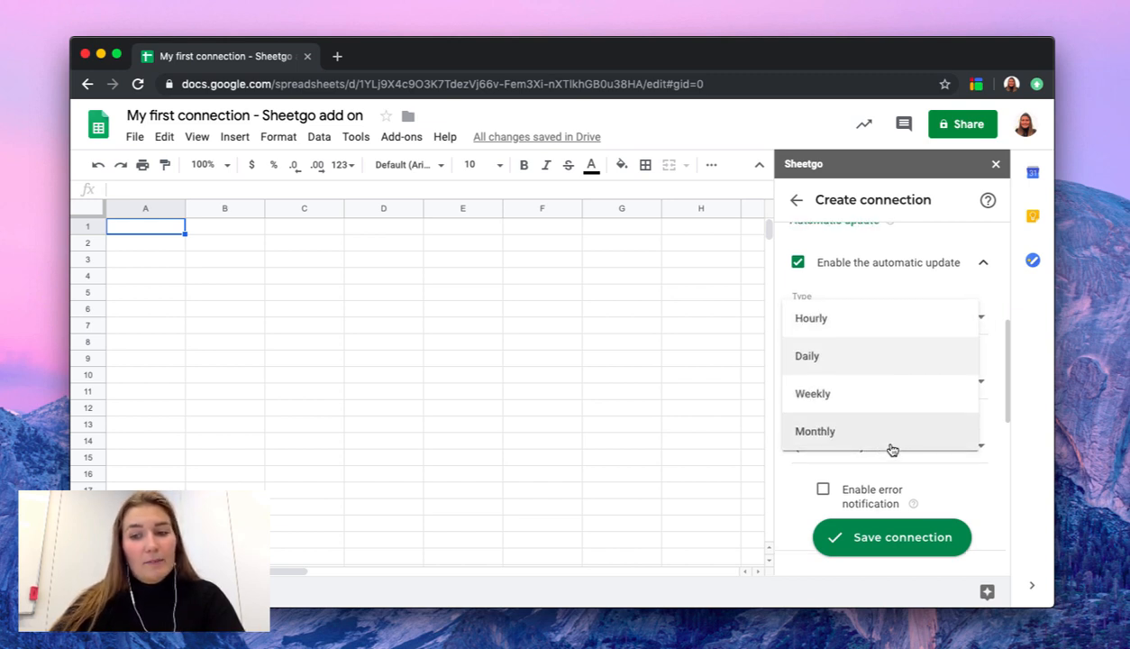
click(989, 292)
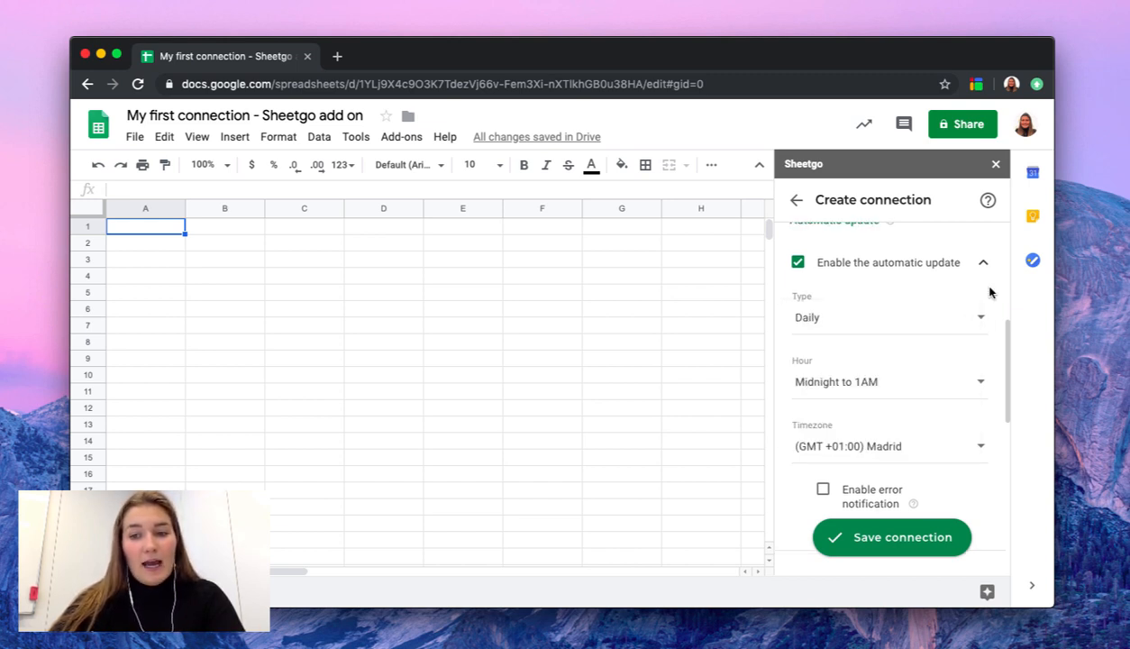
click(895, 381)
click(896, 381)
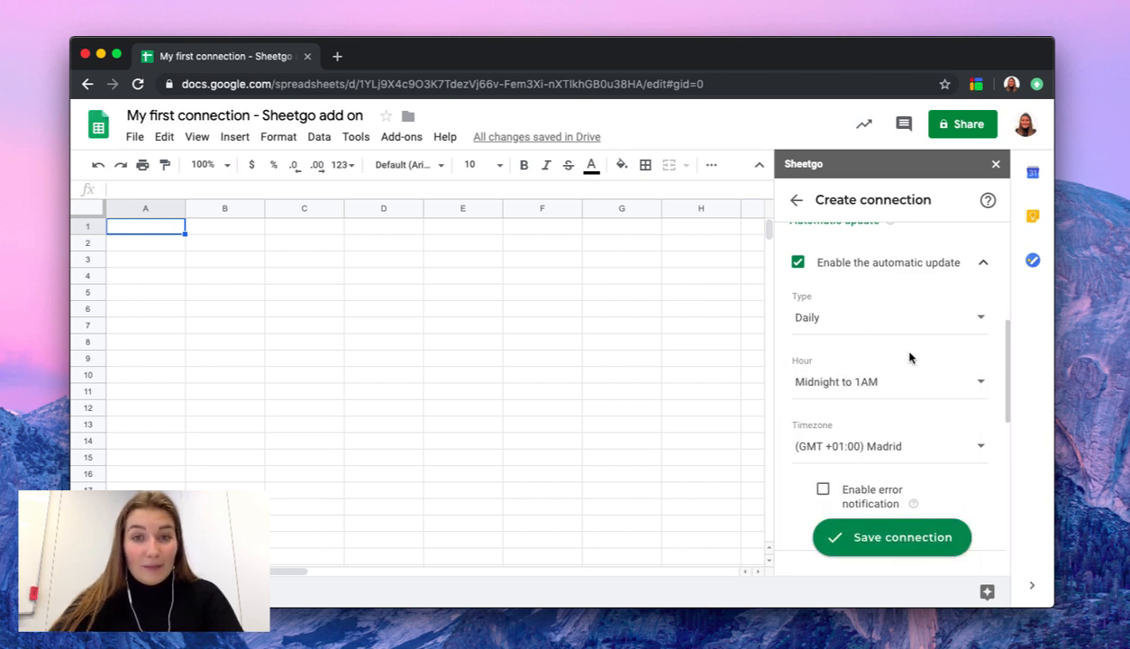
- Review the connection's filter, append data, transfer formatting and advanced settings, including the source identifier and header row
scroll(910, 357, down, 5)
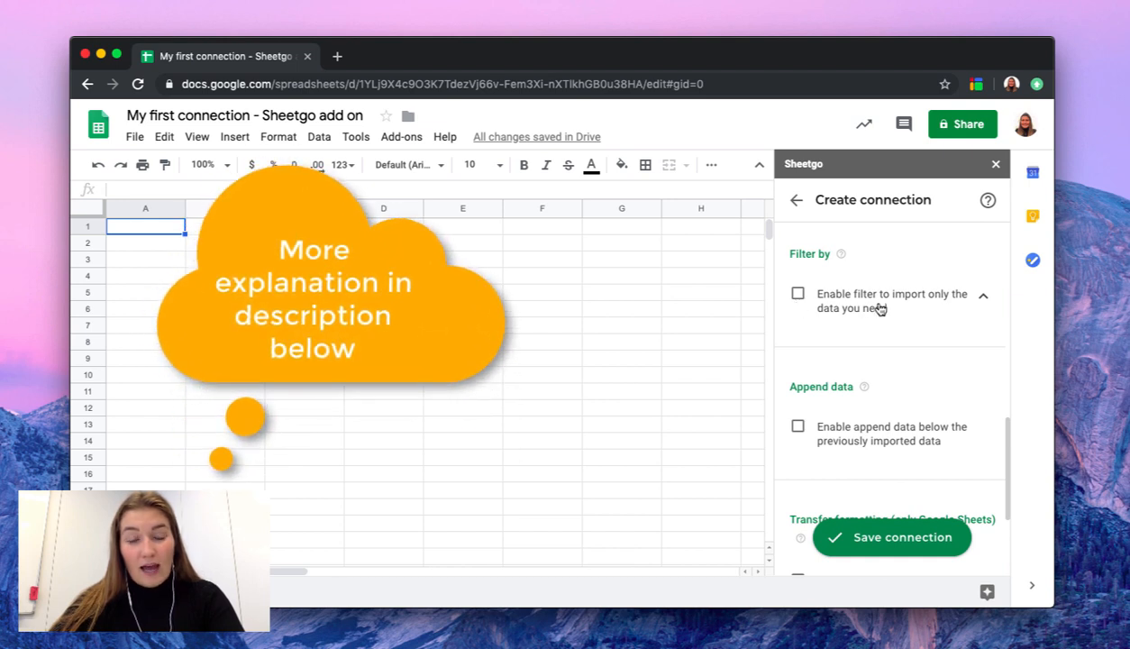
scroll(883, 317, down, 1)
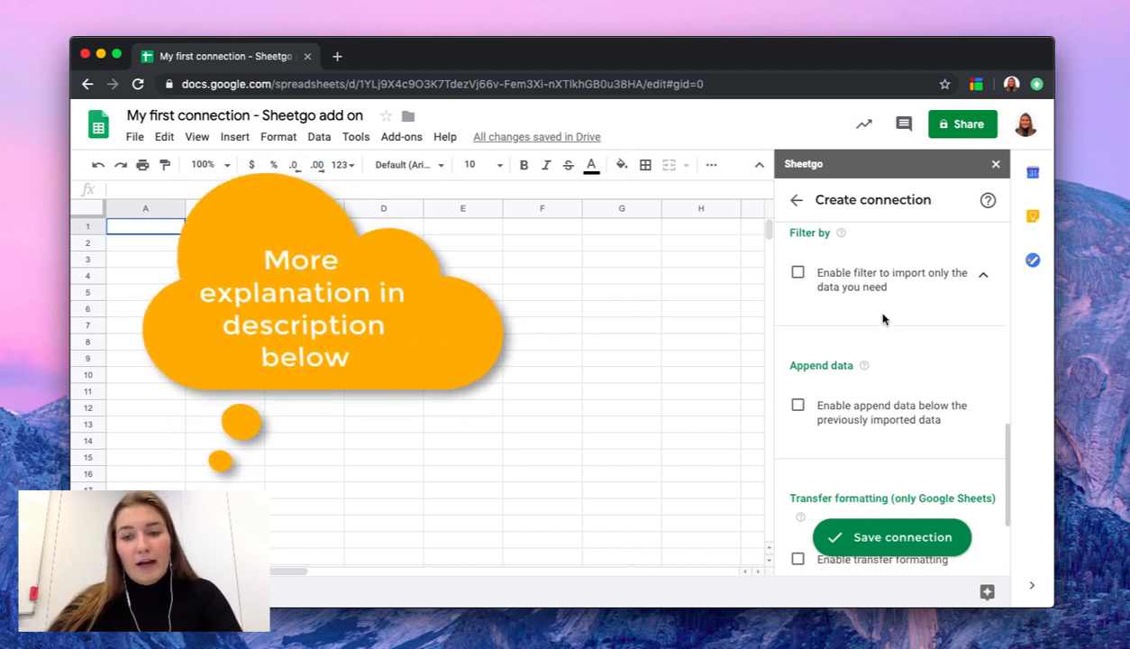
scroll(879, 324, down, 2)
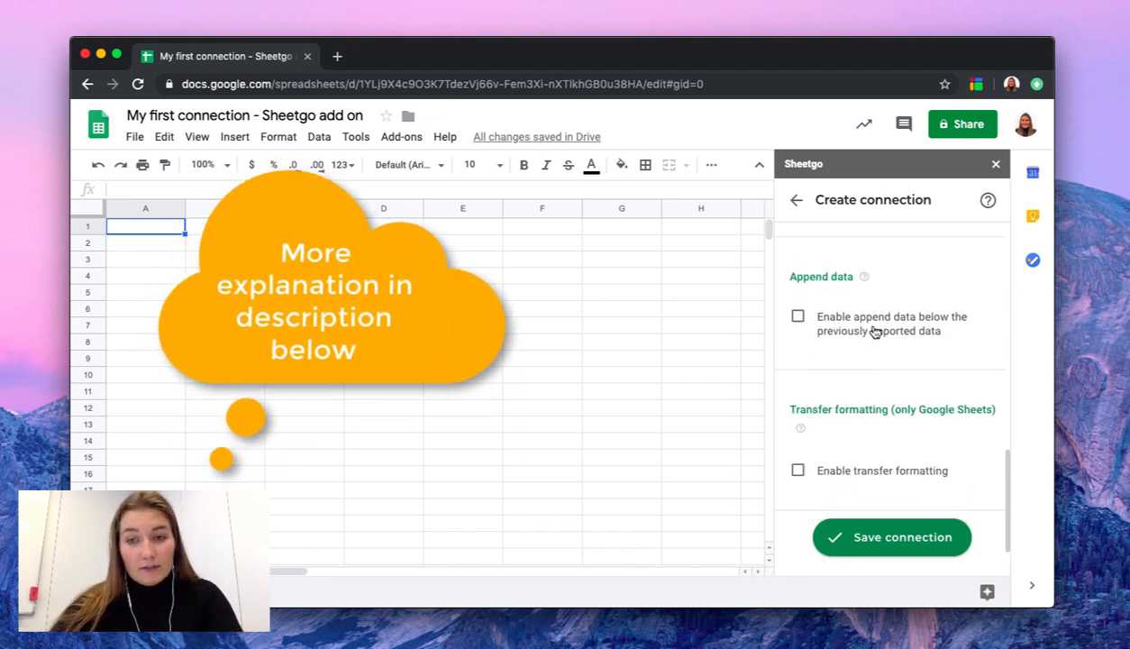
scroll(893, 352, down, 2)
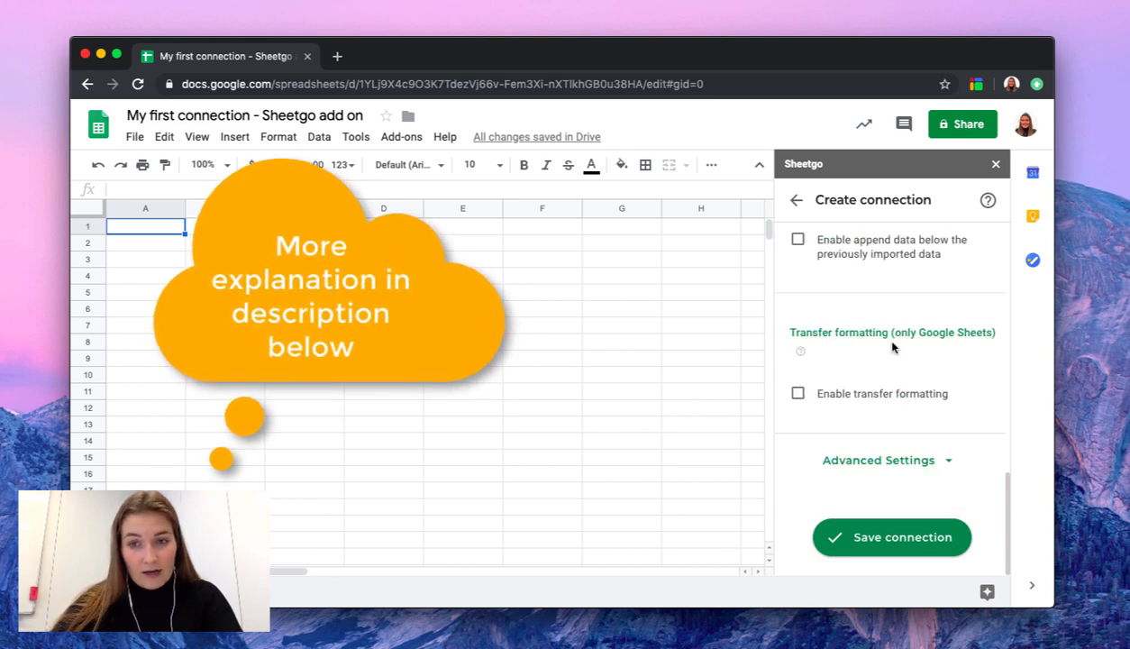
click(908, 462)
scroll(910, 464, down, 7)
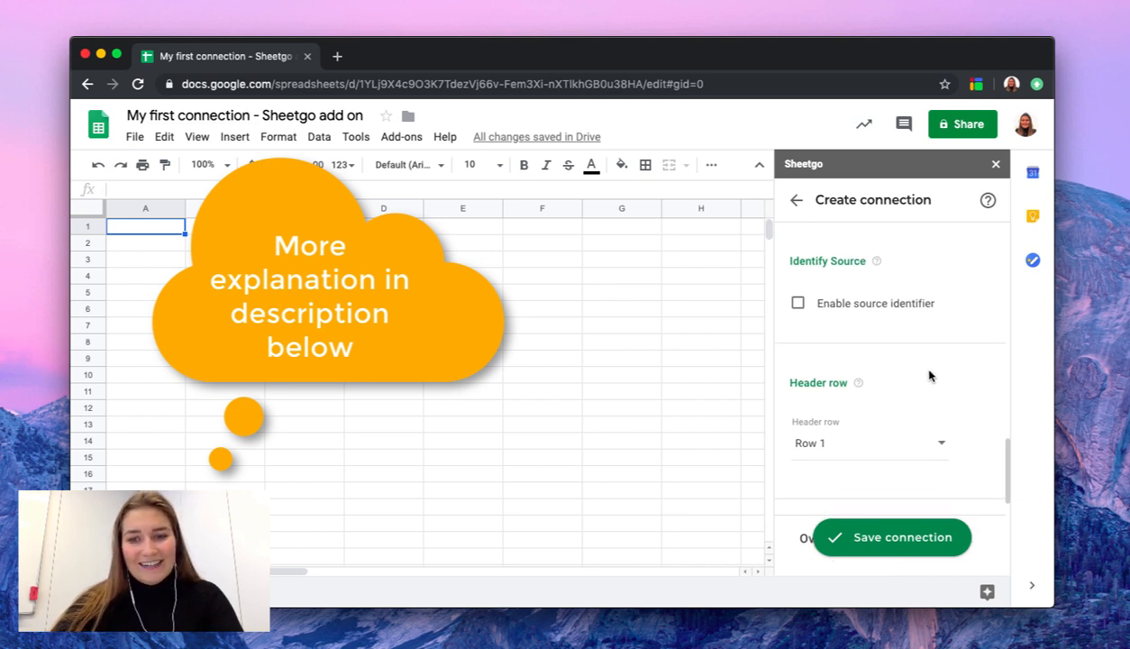
scroll(928, 373, down, 4)
scroll(930, 376, up, 10)
scroll(931, 378, up, 15)
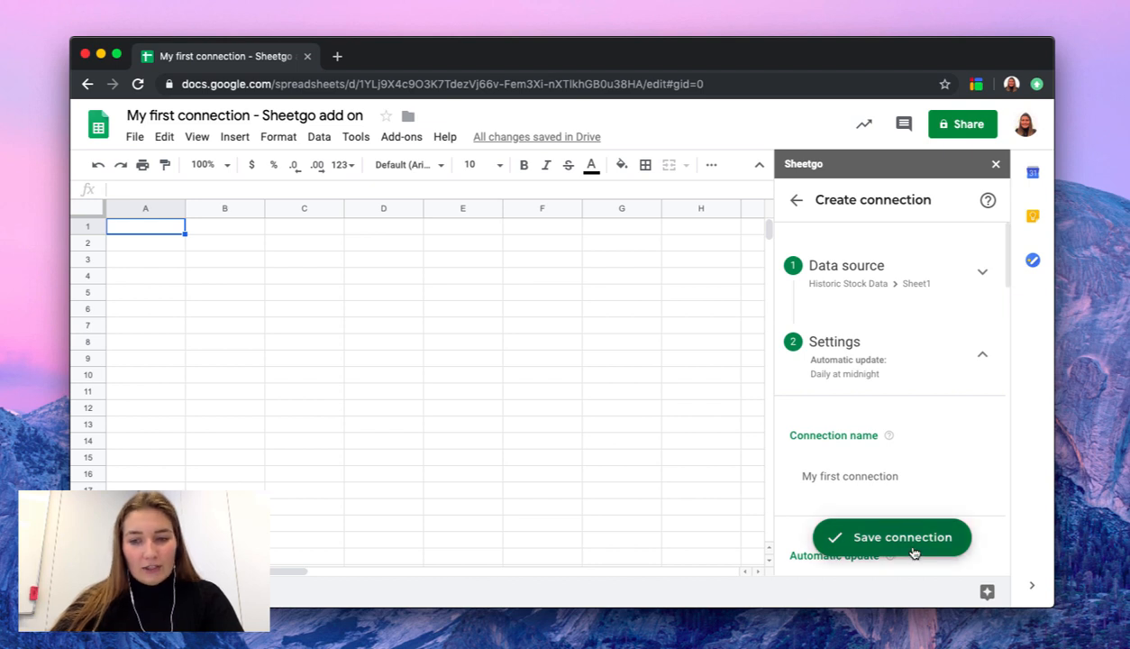
- Save the connection and open the imported "My first connection" sheet
click(886, 539)
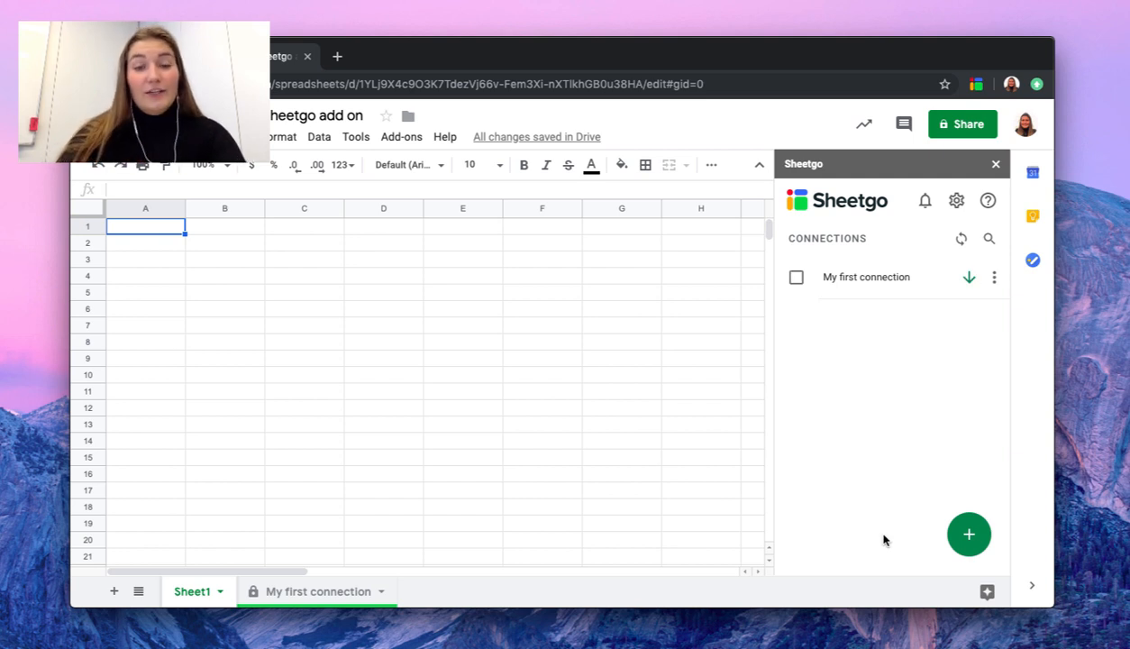
click(320, 595)
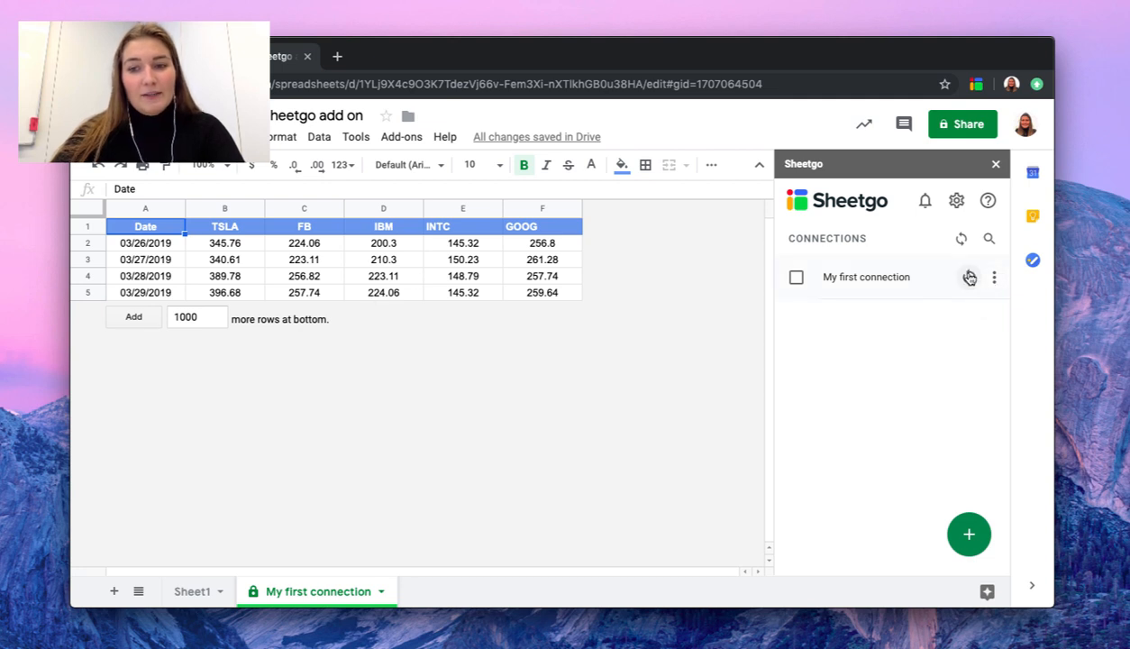
mouse_move(969, 286)
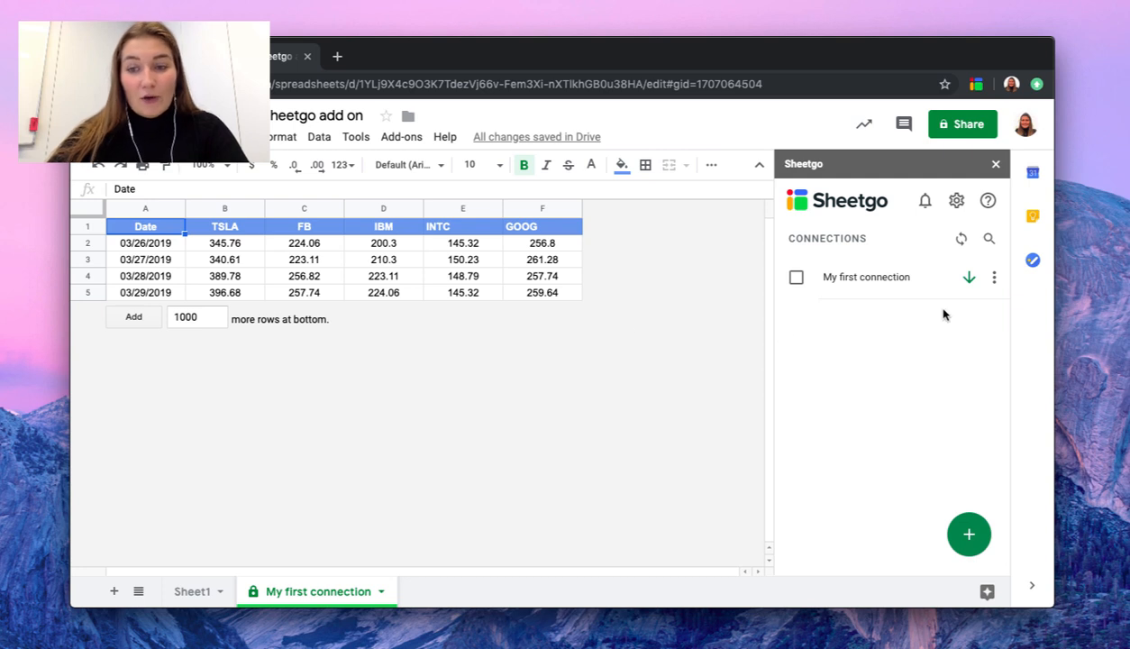
mouse_move(969, 539)
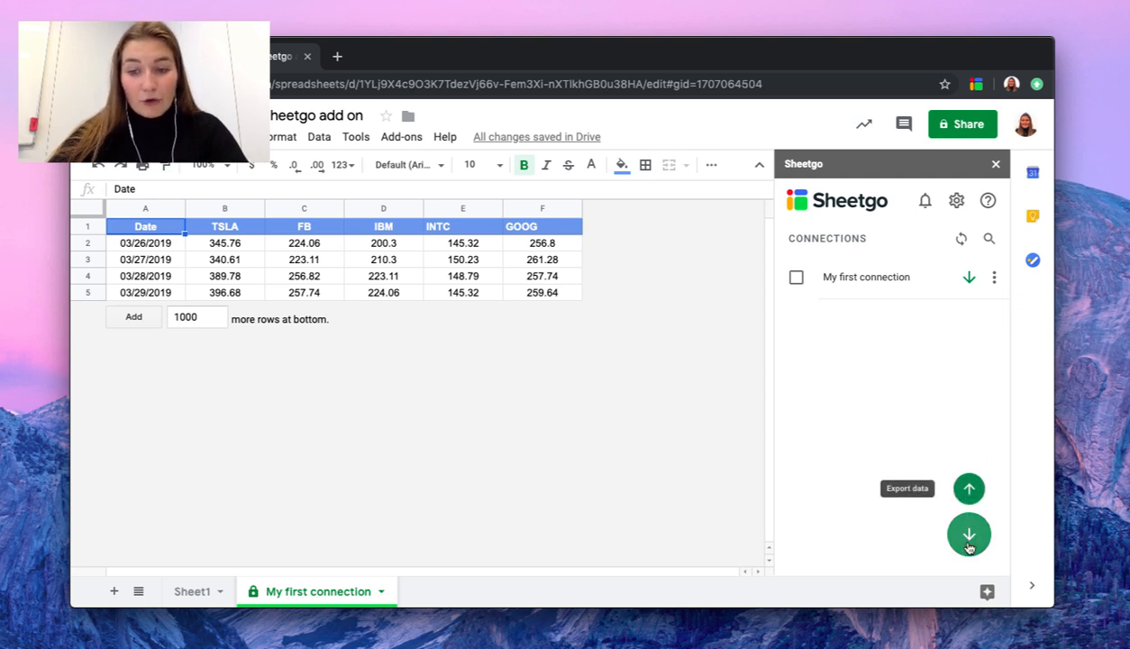